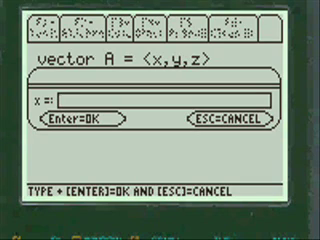
{"action": "type", "text": "7"}
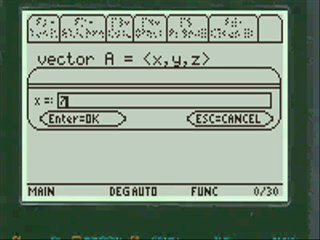
Step: Enter the components 7, -3, 9 for vector A and 4, 5, -9 for vector B
{"action": "key", "text": "Return"}
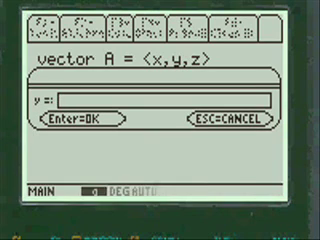
{"action": "type", "text": "-3"}
{"action": "key", "text": "Return"}
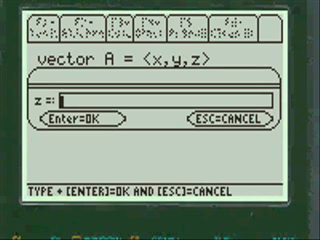
{"action": "type", "text": "9"}
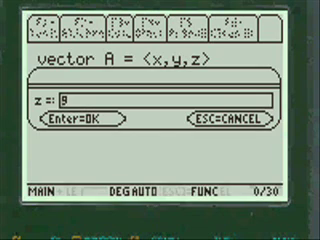
{"action": "key", "text": "Return"}
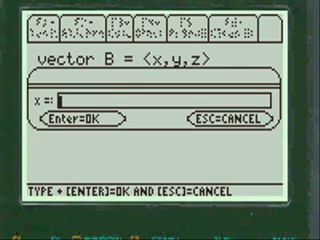
{"action": "type", "text": "4"}
{"action": "key", "text": "Return"}
{"action": "type", "text": "5"}
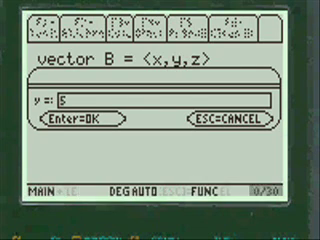
{"action": "key", "text": "Return"}
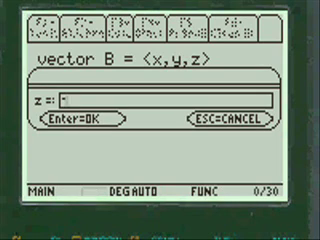
{"action": "type", "text": "1"}
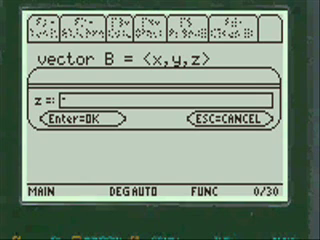
{"action": "type", "text": "-9"}
{"action": "key", "text": "Return"}
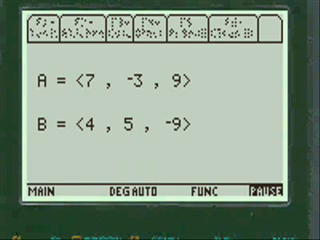
Step: Accept the entered vectors and scroll the operations list toward Dot Product
{"action": "key", "text": "Return"}
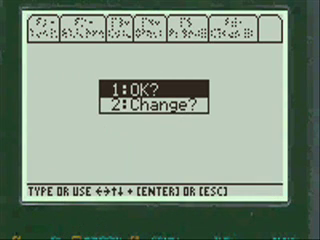
{"action": "key", "text": "Return"}
{"action": "key", "text": "Down"}
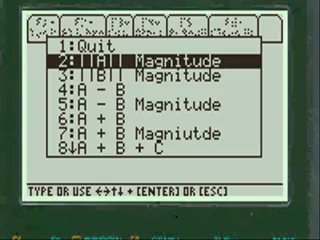
{"action": "key", "text": "Down"}
{"action": "key", "text": "Down"}
{"action": "key", "text": "Down"}
{"action": "key", "text": "Down"}
{"action": "key", "text": "Down"}
{"action": "key", "text": "Down"}
{"action": "key", "text": "Down"}
{"action": "key", "text": "Down"}
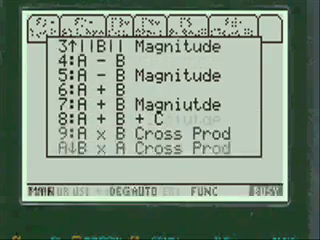
{"action": "key", "text": "Down"}
{"action": "key", "text": "Down"}
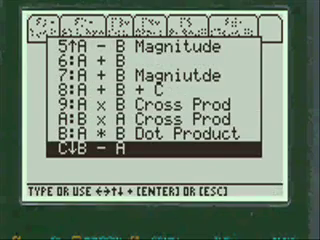
{"action": "key", "text": "Up"}
{"action": "key", "text": "Up"}
{"action": "key", "text": "Up"}
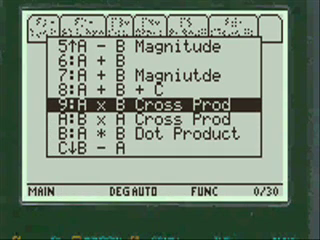
{"action": "key", "text": "Down"}
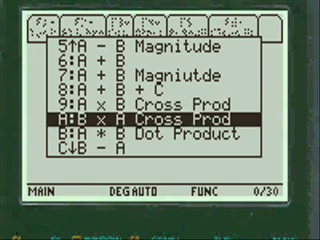
Step: Run Dot Product, step through to A · B = -68, and return to the list
{"action": "key", "text": "Down"}
{"action": "key", "text": "Return"}
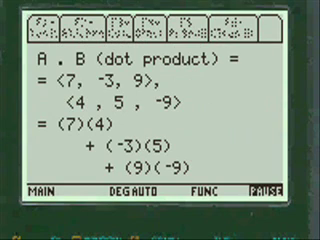
{"action": "key", "text": "Return"}
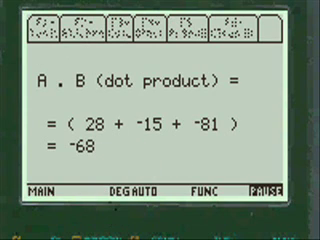
{"action": "key", "text": "Return"}
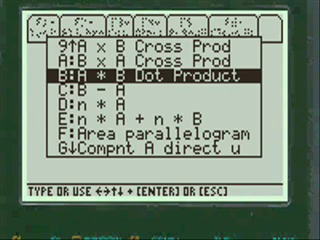
Step: Run Cross Product through the determinant expansion to <-18, 99, 47>, then return to the list
{"action": "key", "text": "Return"}
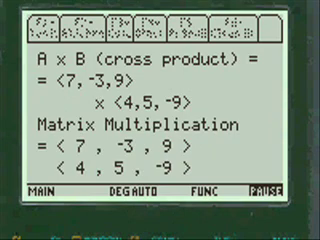
{"action": "key", "text": "Return"}
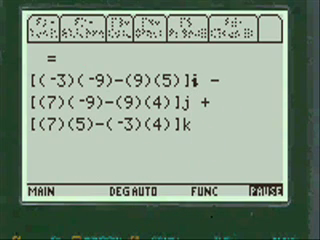
{"action": "key", "text": "Return"}
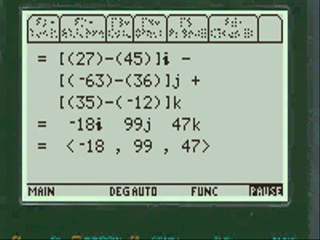
{"action": "key", "text": "Return"}
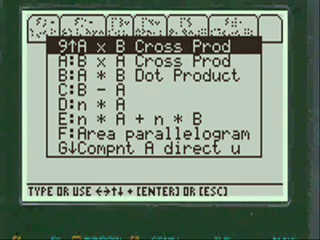
Step: Run Area parallelogram, stepping through the A × B setup, matrix and determinant expansion
{"action": "key", "text": "Down"}
{"action": "key", "text": "Down"}
{"action": "key", "text": "Down"}
{"action": "key", "text": "Down"}
{"action": "key", "text": "Down"}
{"action": "key", "text": "Down"}
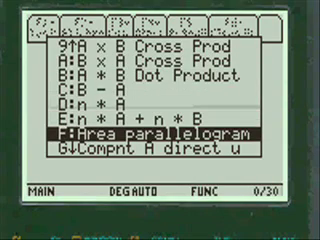
{"action": "key", "text": "Return"}
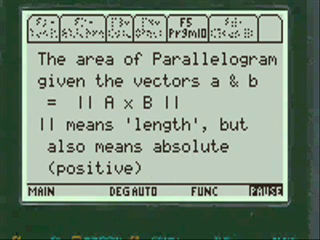
{"action": "key", "text": "Return"}
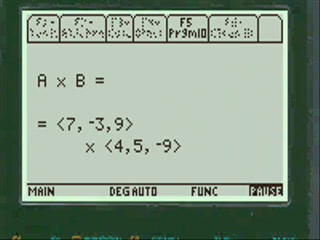
{"action": "key", "text": "Return"}
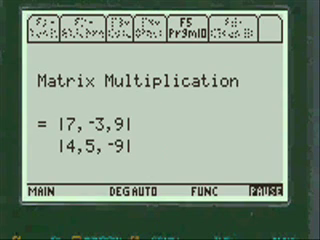
{"action": "key", "text": "Return"}
{"action": "key", "text": "Return"}
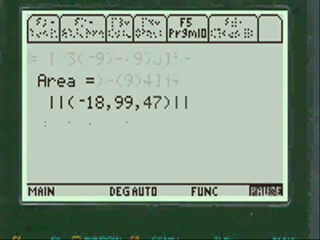
{"action": "key", "text": "Return"}
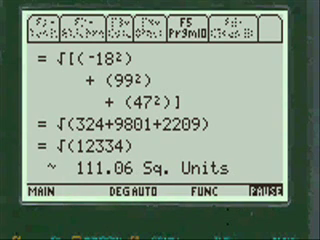
Step: Continue past the area result of about 111.06 back to the operations list
{"action": "key", "text": "Return"}
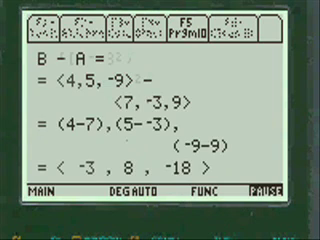
{"action": "key", "text": "Return"}
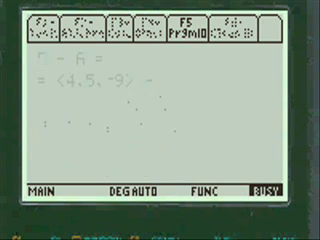